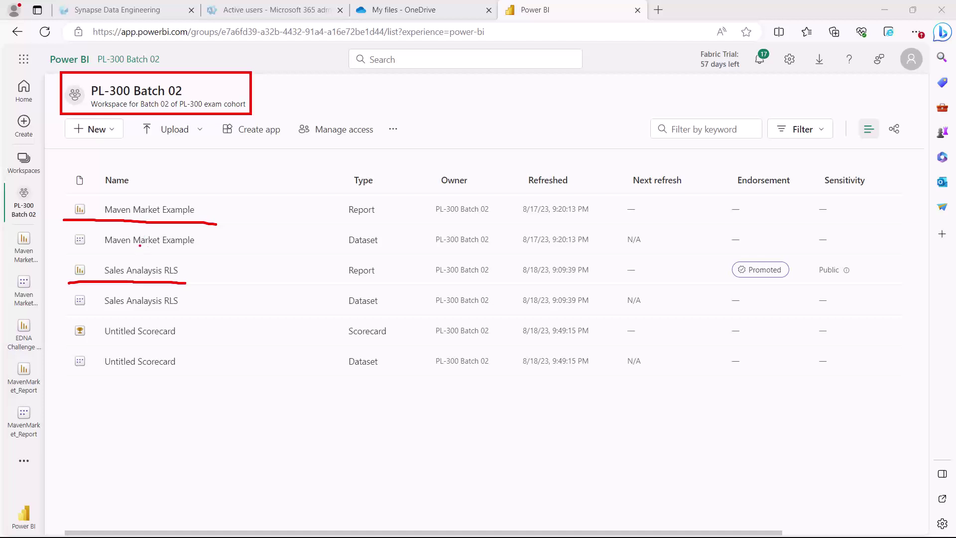
Create a new dashboard named Test123 in the PL-300 Batch 02 workspace.
key(Escape)
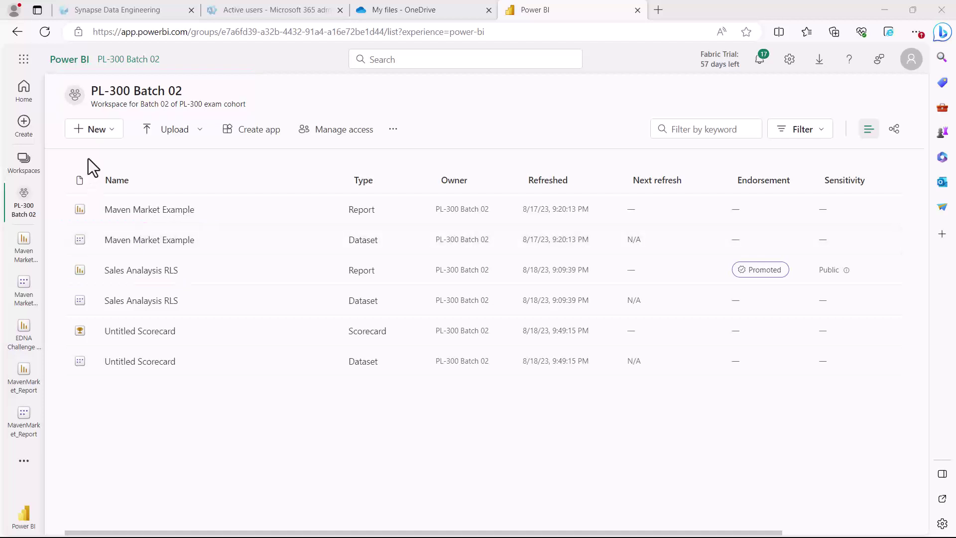
click(107, 134)
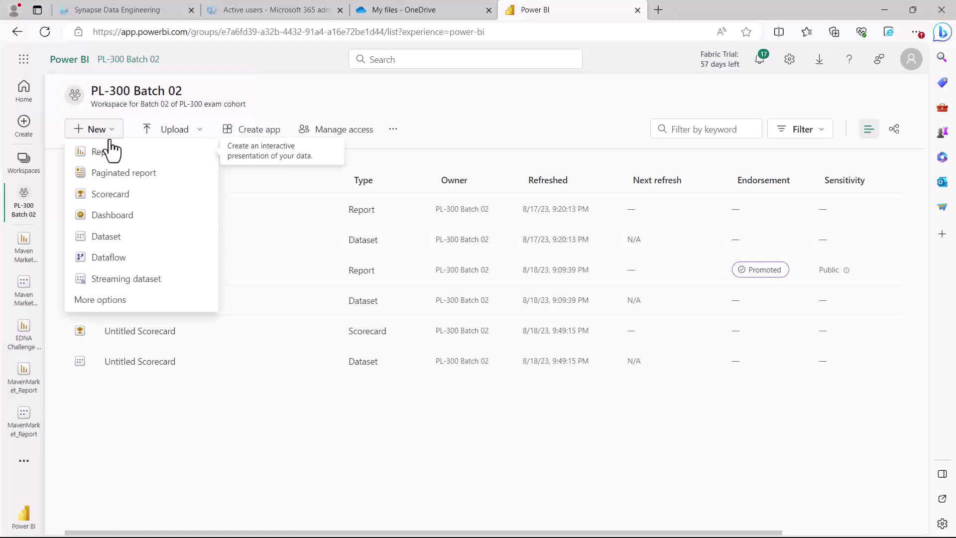
click(106, 219)
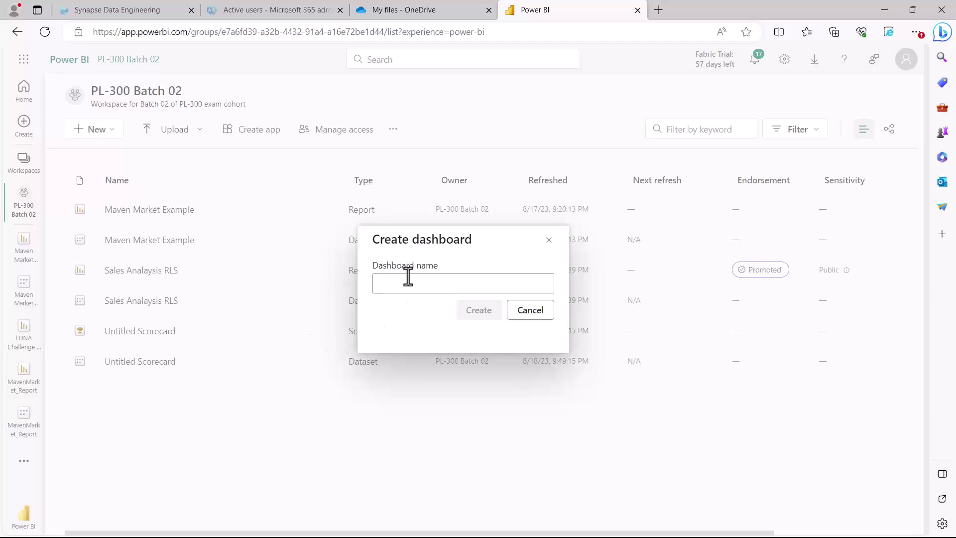
text(Test123)
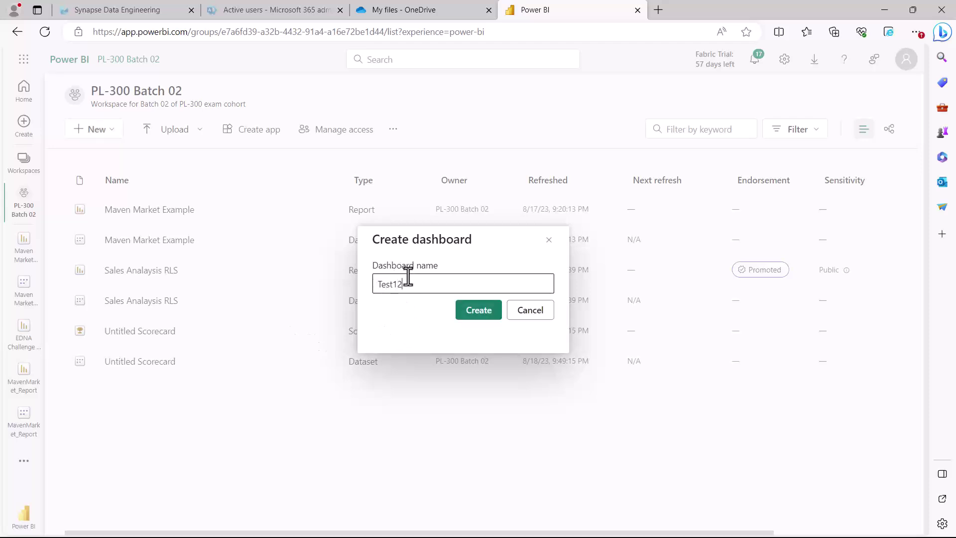
click(473, 321)
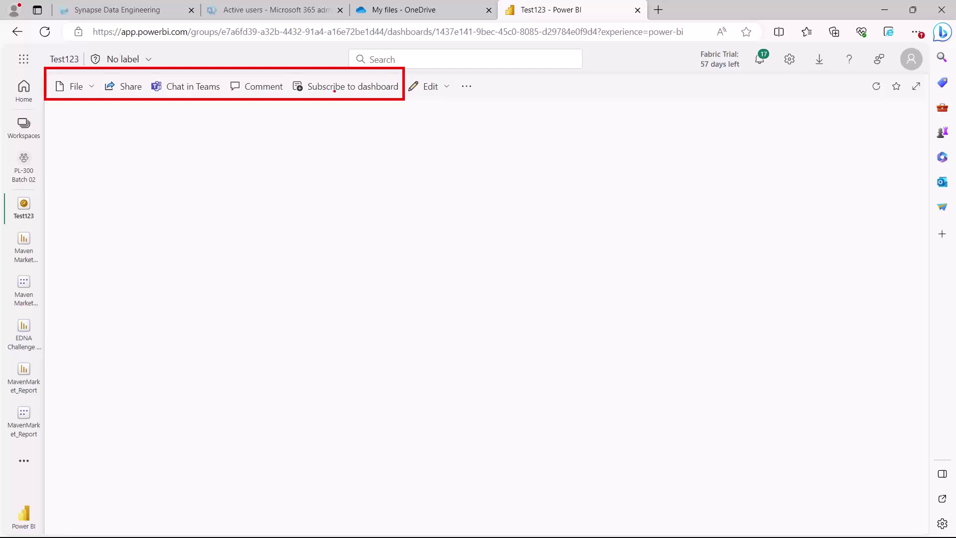
Examine the theme options of the Test123 dashboard, including the JSON theme upload, and leave without saving any theme.
click(442, 88)
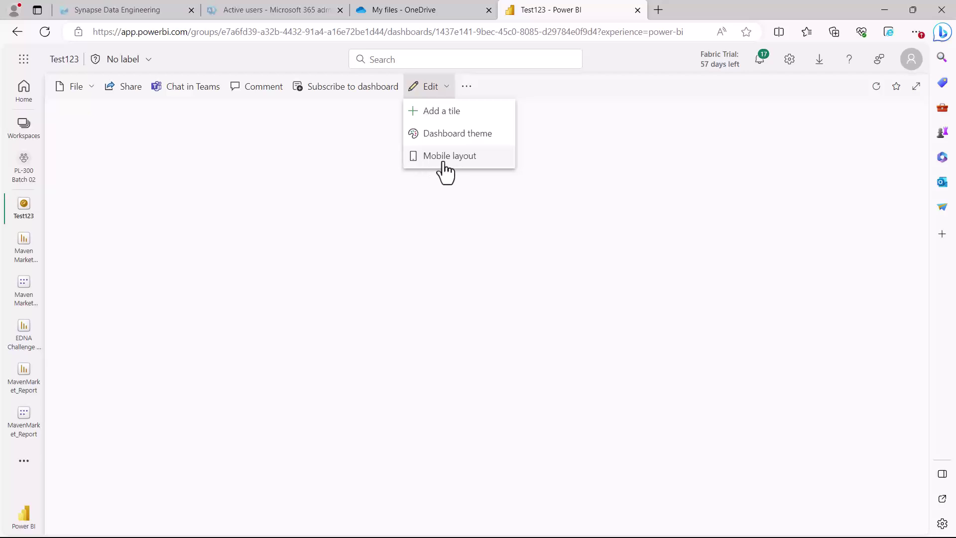
click(437, 134)
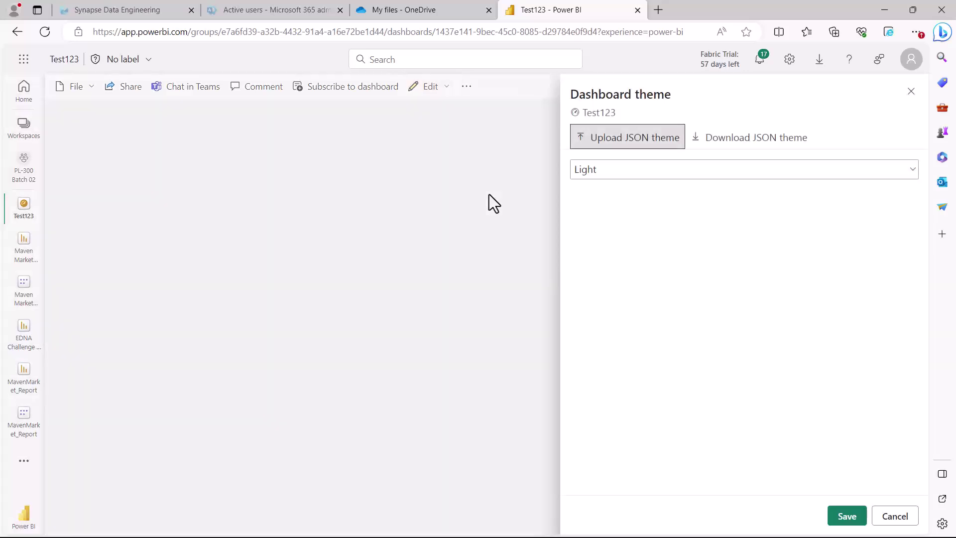
click(608, 140)
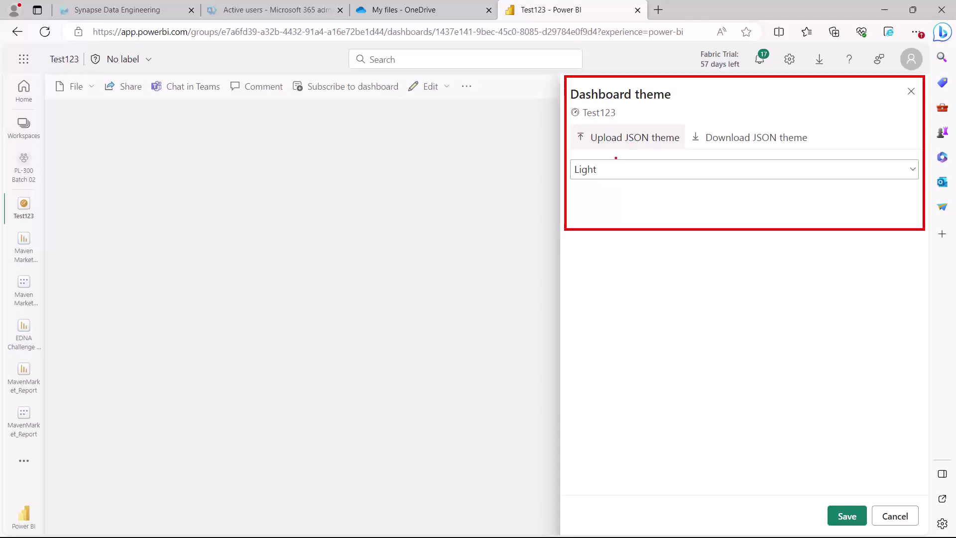
click(898, 517)
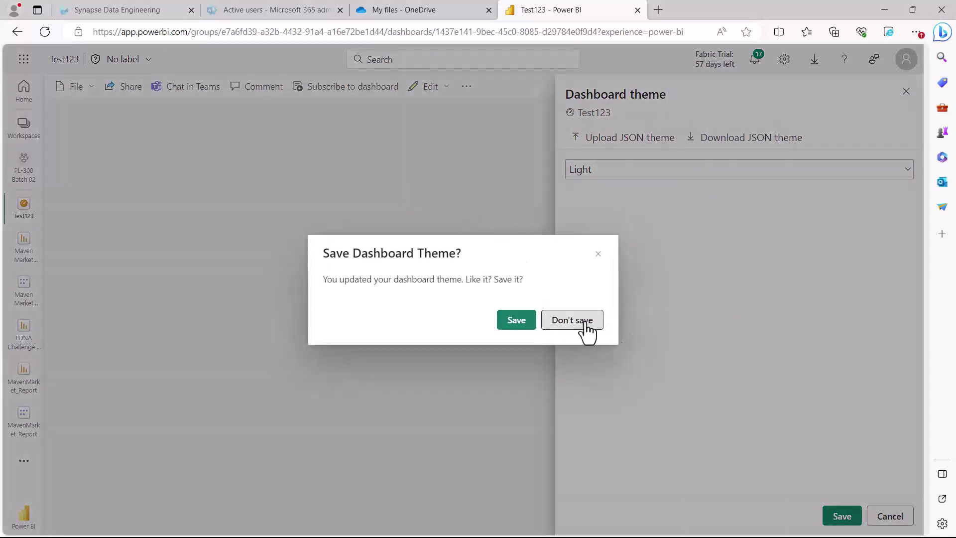
click(572, 320)
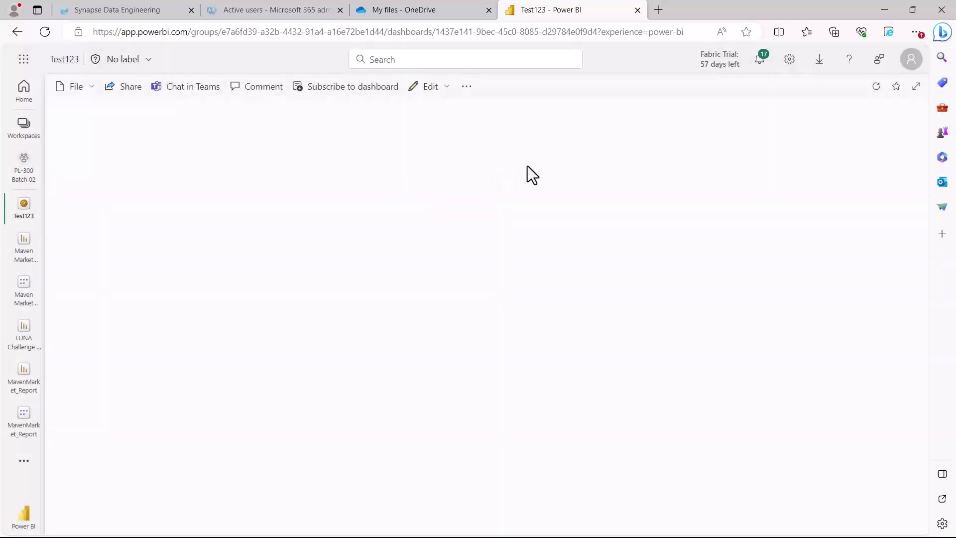
Review the media and real-time data sources offered for a new dashboard tile, and close without adding one.
click(438, 88)
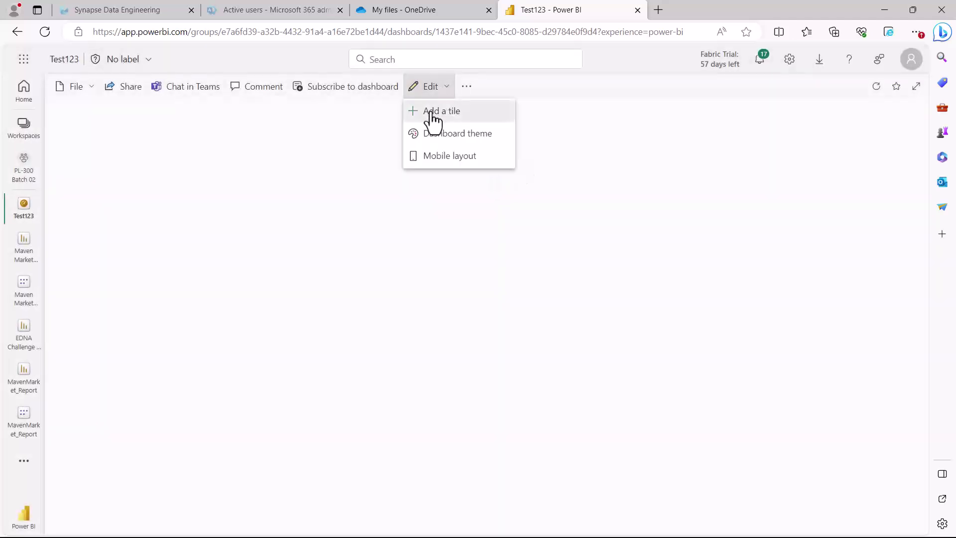
click(432, 114)
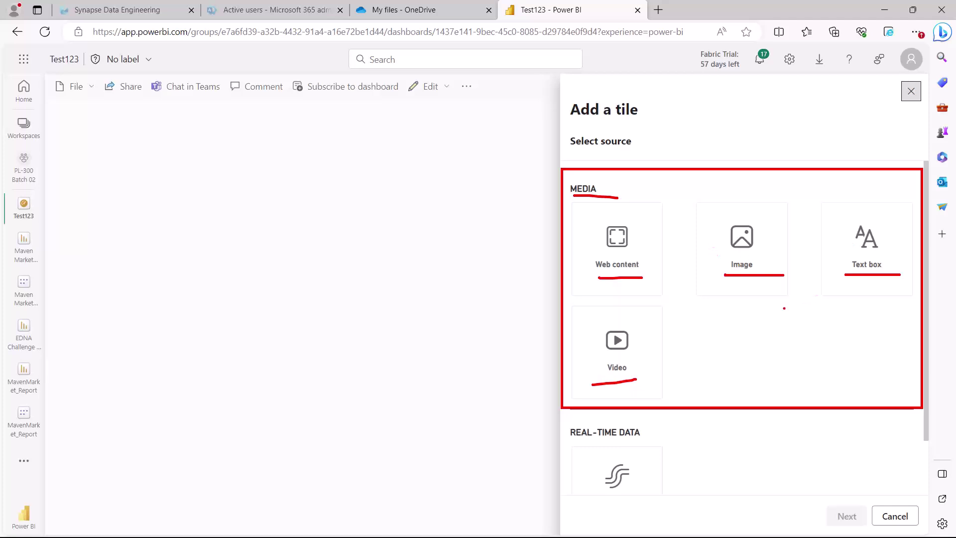
scroll(756, 320, down, 2)
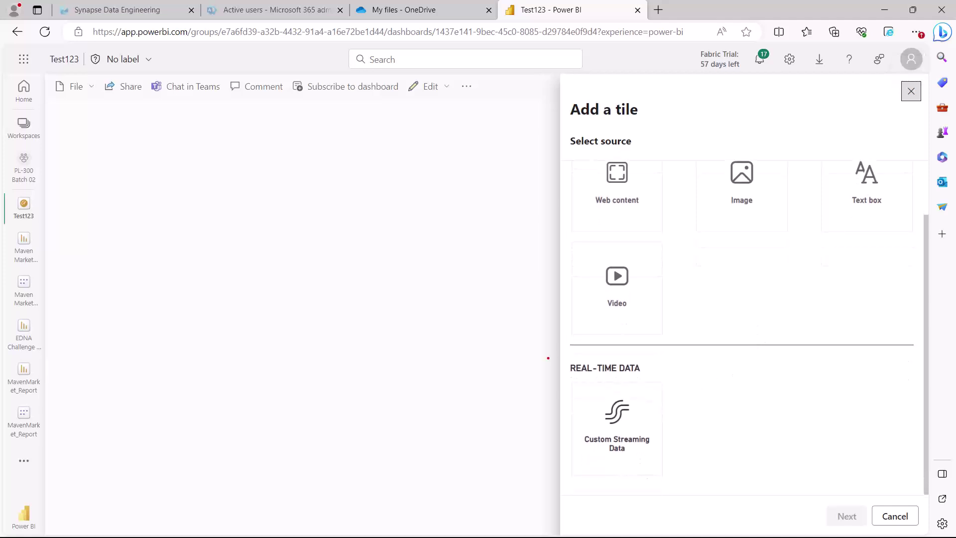
mouse_move(563, 355)
mouse_down()
mouse_move(660, 438)
mouse_move(687, 491)
mouse_up()
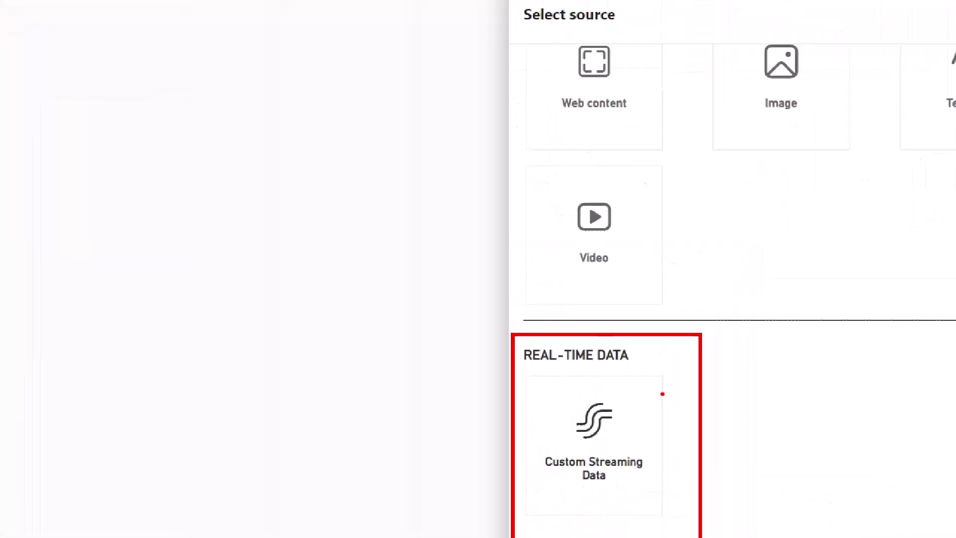
drag(537, 369, 656, 374)
drag(580, 237, 638, 234)
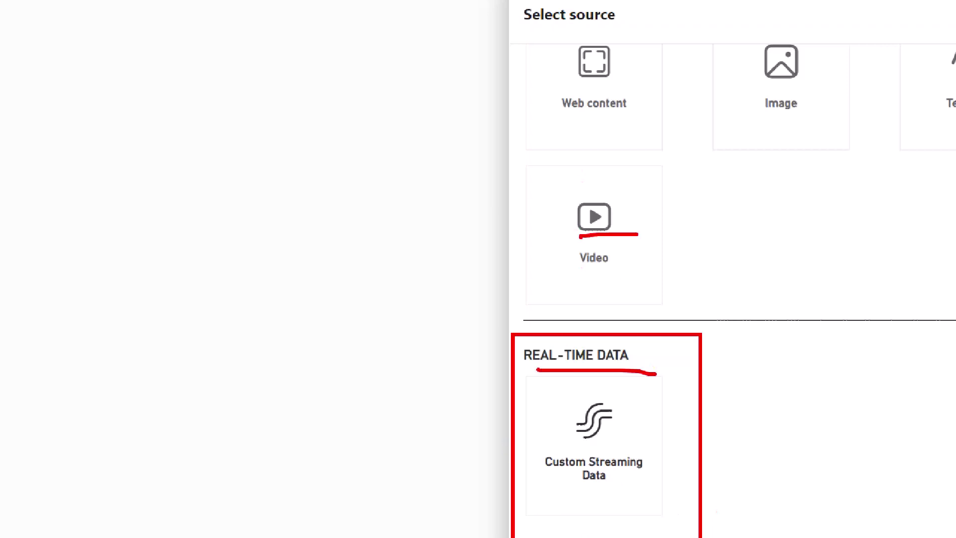
drag(563, 83, 620, 88)
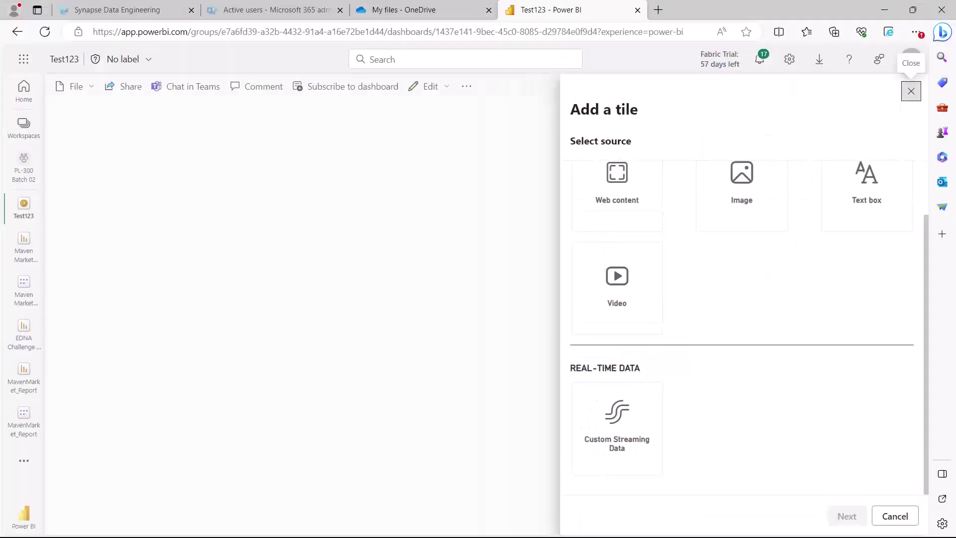
click(911, 90)
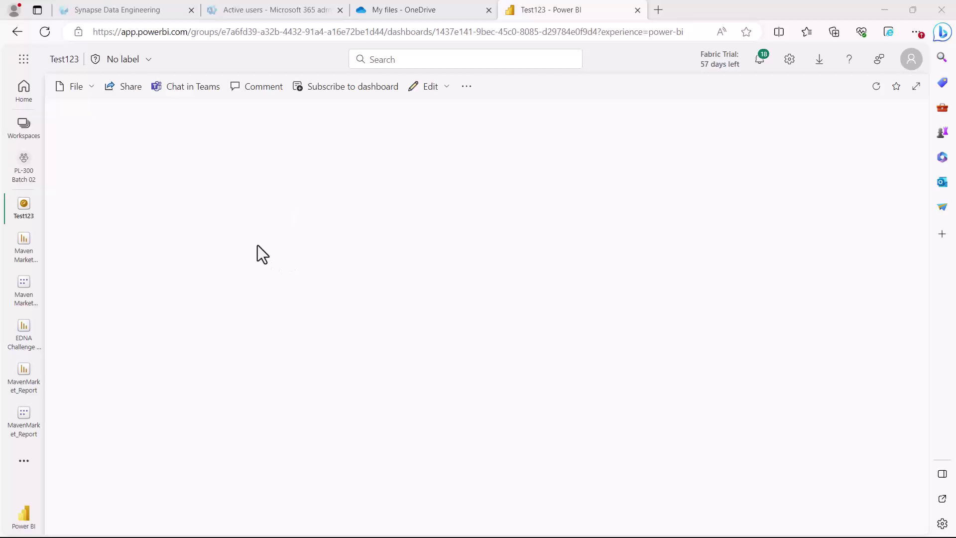
Return to the PL-300 Batch 02 workspace, locate the Test123 dashboard in the list and open the Maven Market Example report.
click(23, 171)
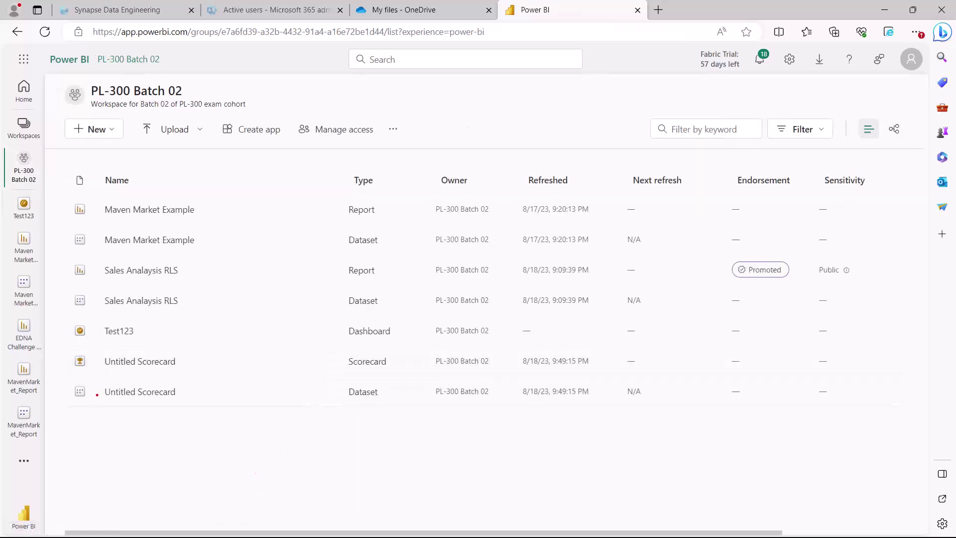
mouse_move(65, 305)
mouse_down()
mouse_move(196, 341)
mouse_move(524, 353)
mouse_up()
drag(76, 340, 124, 341)
drag(344, 342, 398, 341)
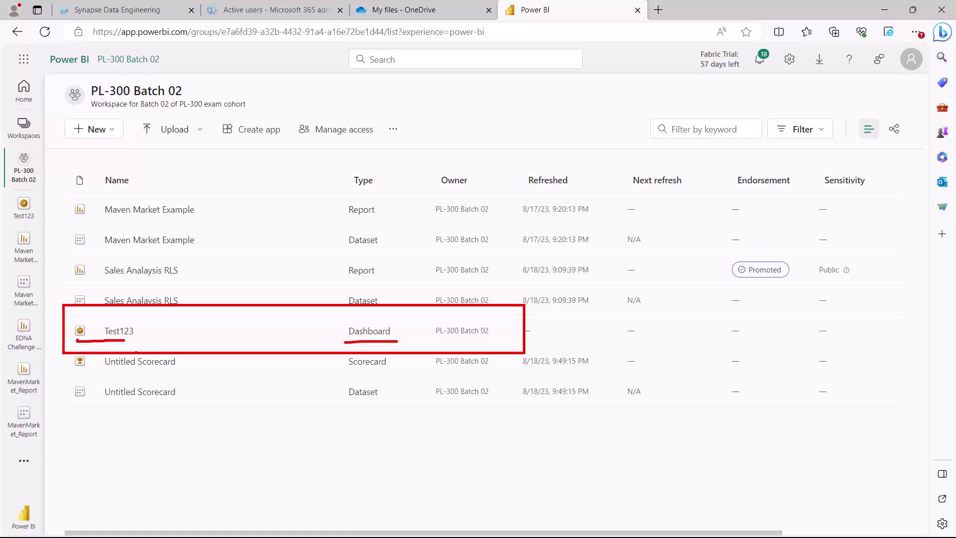
key(Escape)
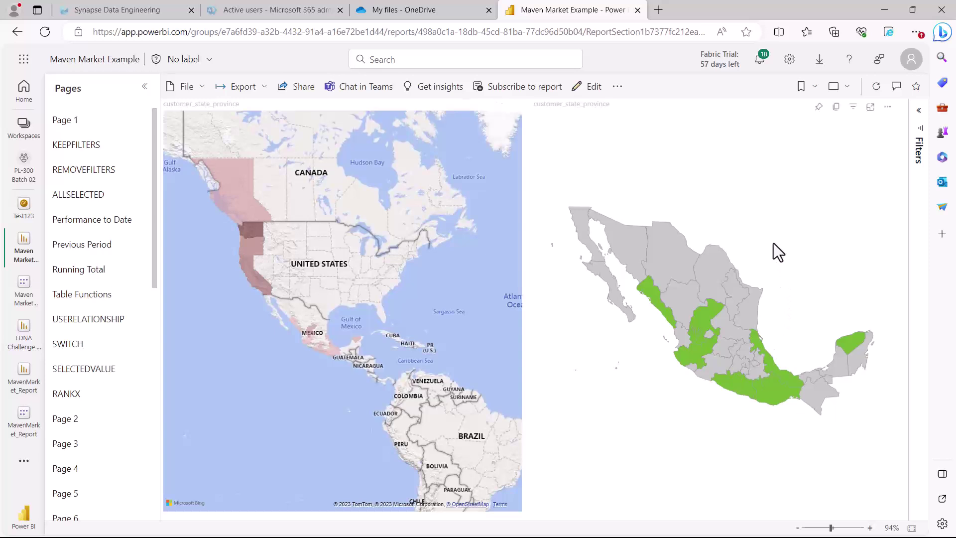
Pin the Mexico map visual to the existing Test123 dashboard with its current theme kept, and go to that dashboard.
click(766, 223)
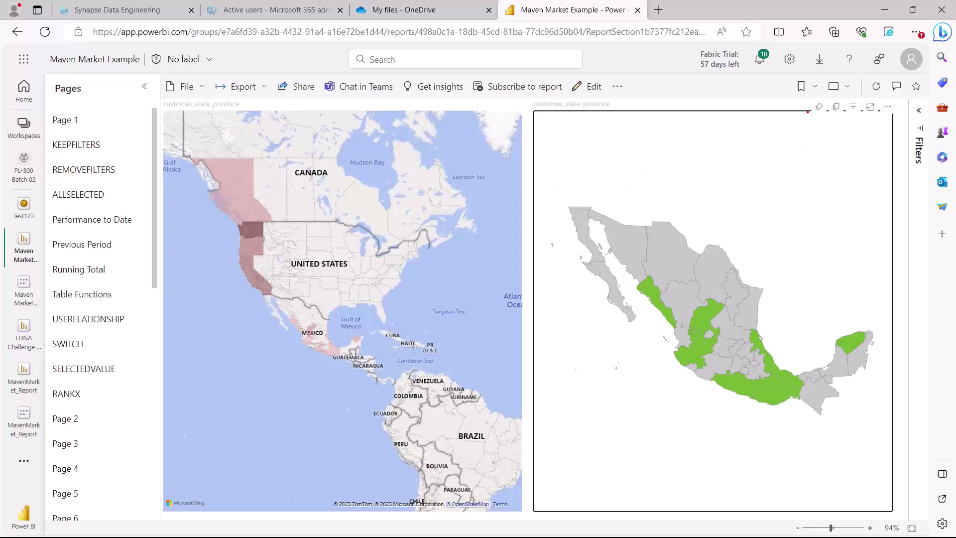
mouse_move(807, 97)
mouse_down()
mouse_move(821, 114)
mouse_move(894, 123)
mouse_up()
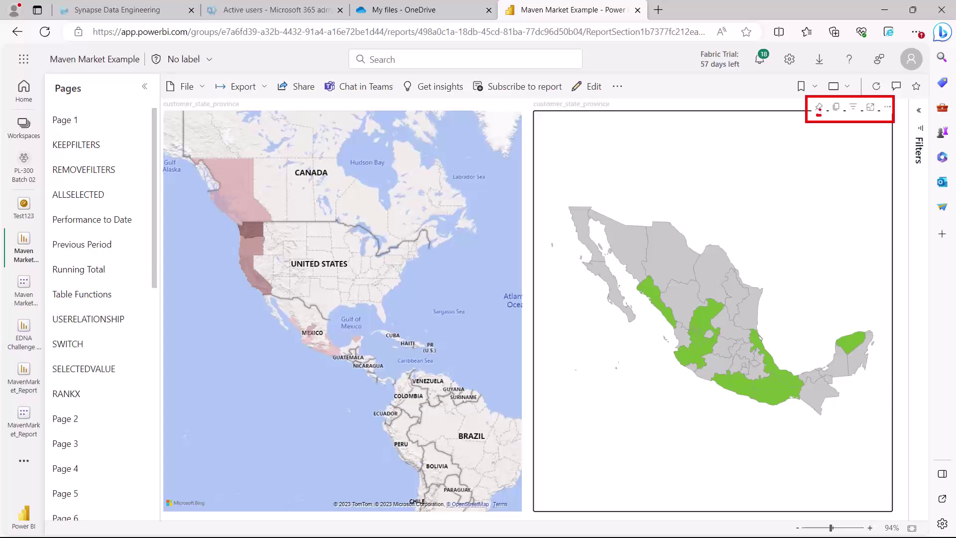
key(Escape)
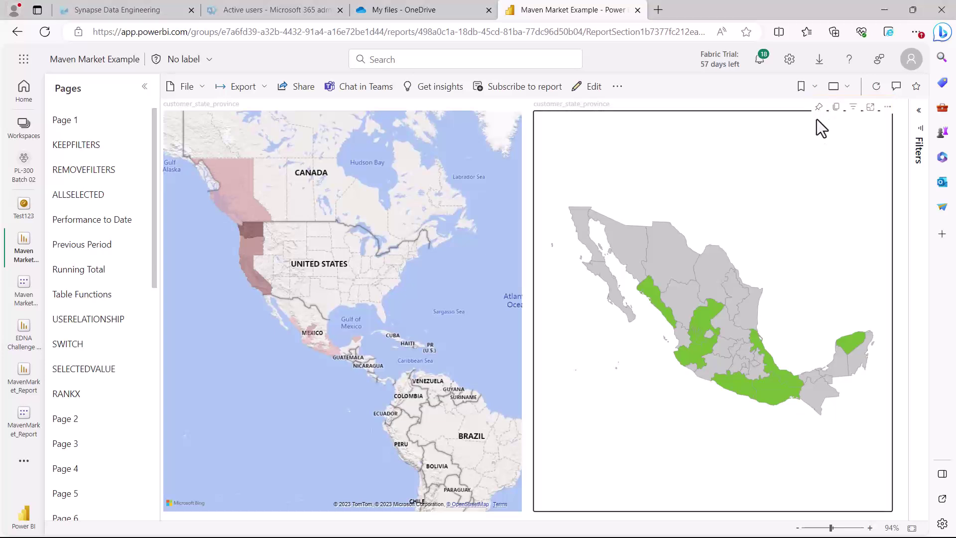
click(819, 107)
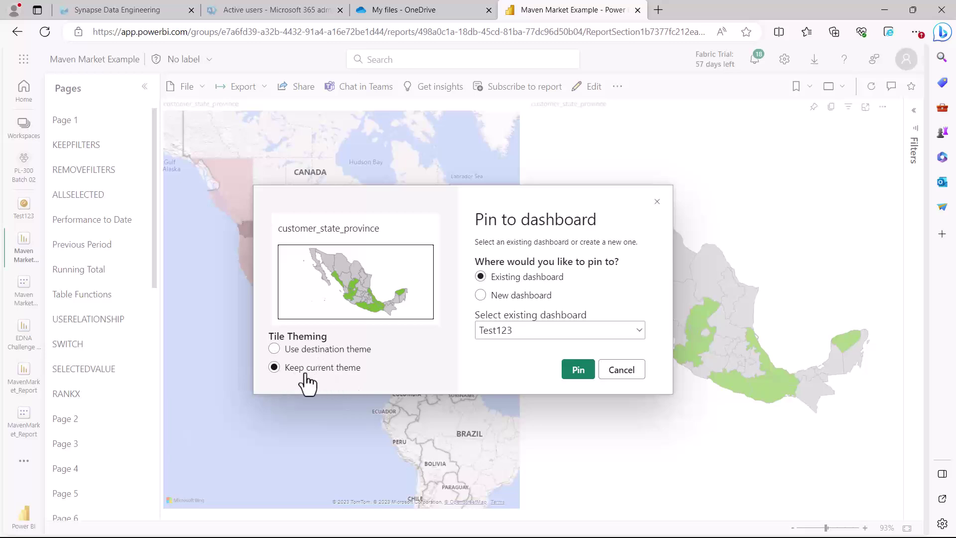
click(577, 374)
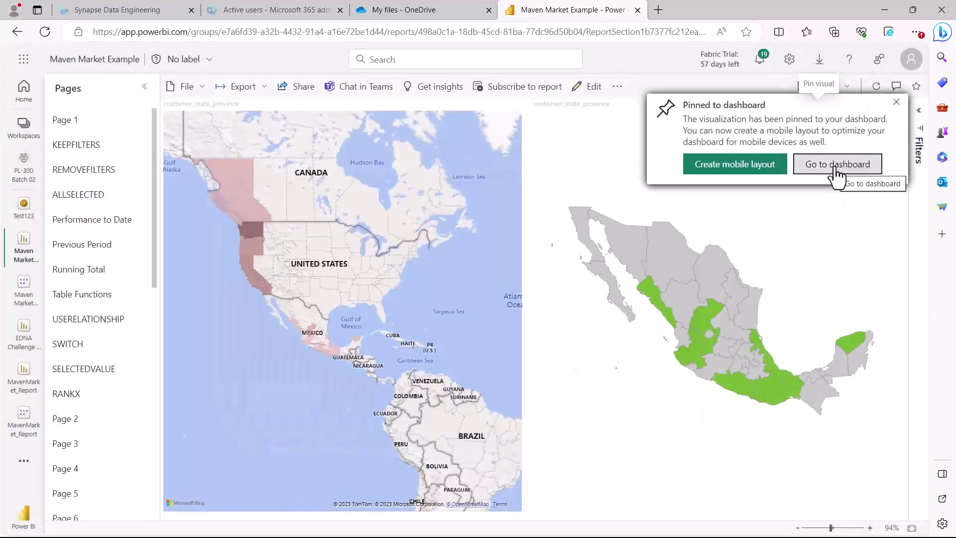
click(836, 165)
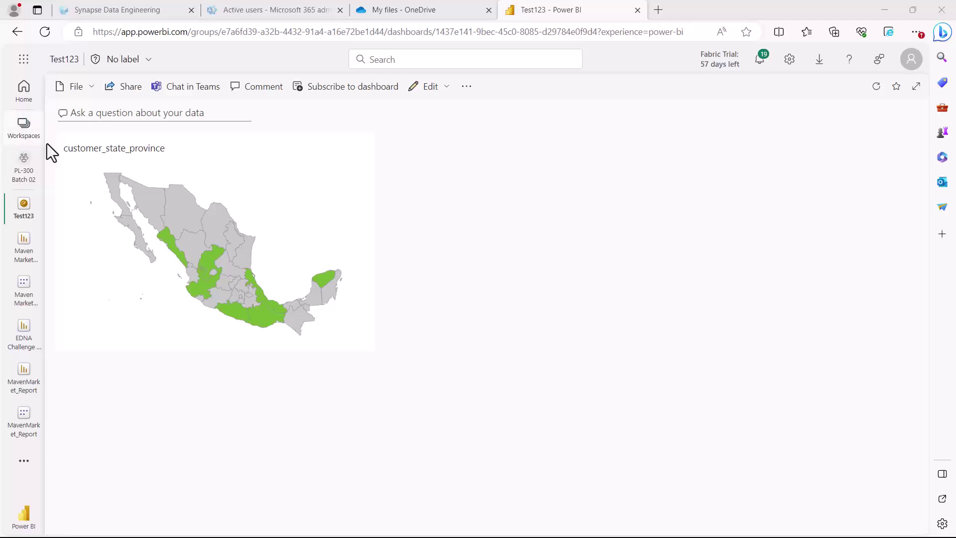
Inspect the pinned customer_state_province tile and its state details, and open the tile's link.
mouse_move(53, 134)
mouse_down()
mouse_move(382, 351)
mouse_move(452, 424)
mouse_move(527, 482)
mouse_move(518, 465)
mouse_move(502, 462)
mouse_up()
drag(421, 401, 371, 352)
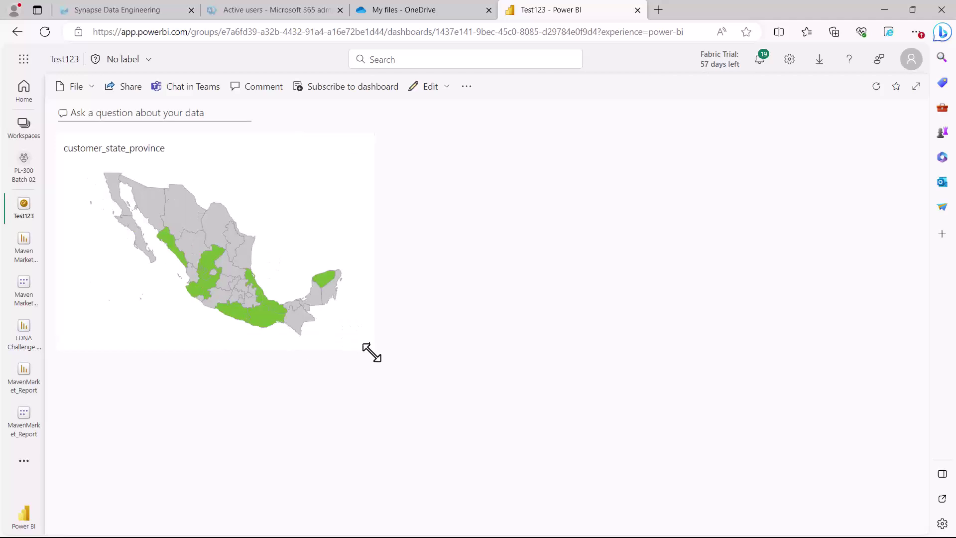
mouse_move(211, 269)
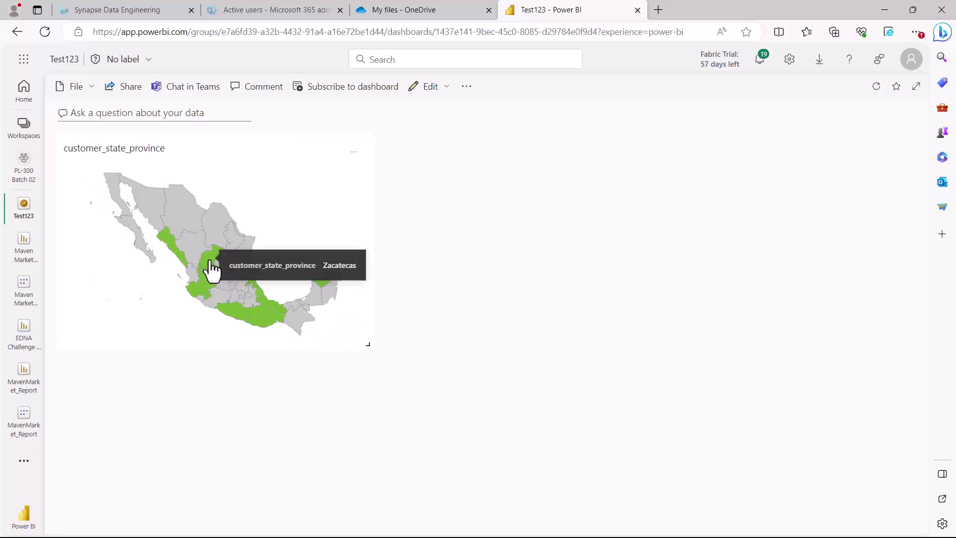
mouse_move(149, 214)
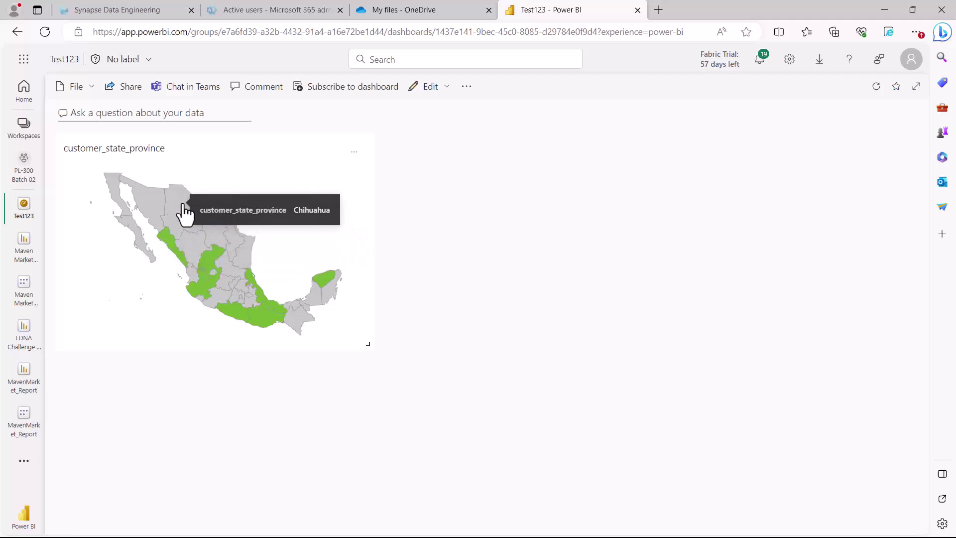
click(189, 209)
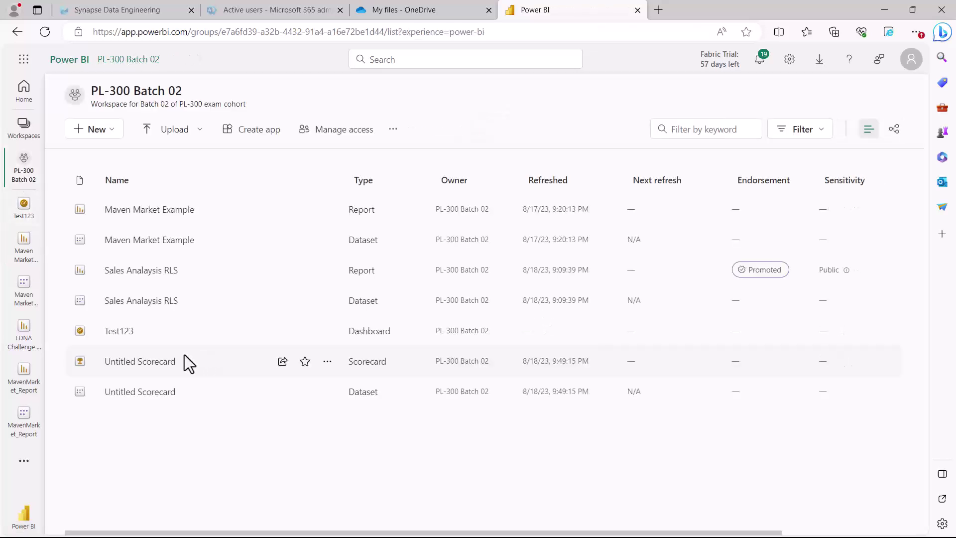
Pin the Total Sales card from the Sales Analaysis RLS report to the Test123 dashboard and review both tiles there.
click(141, 273)
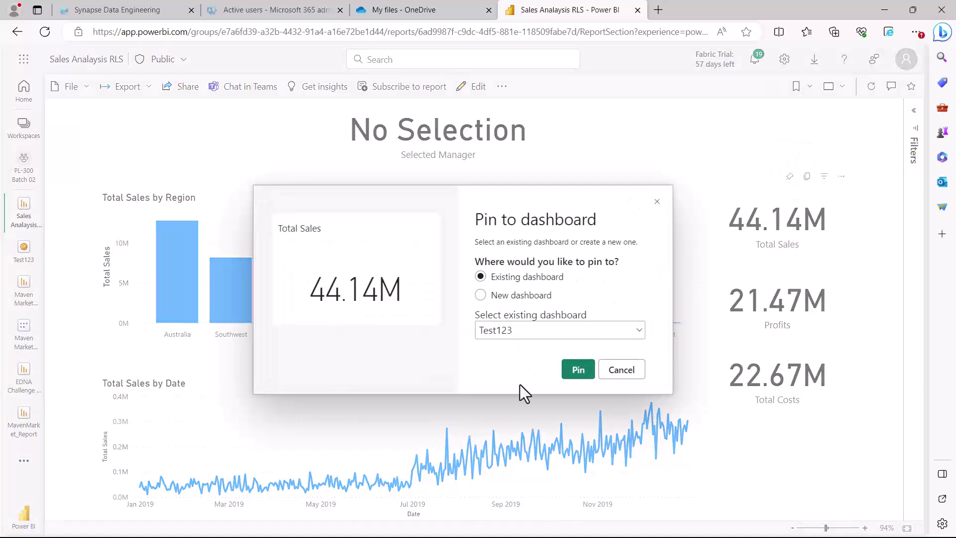
click(576, 372)
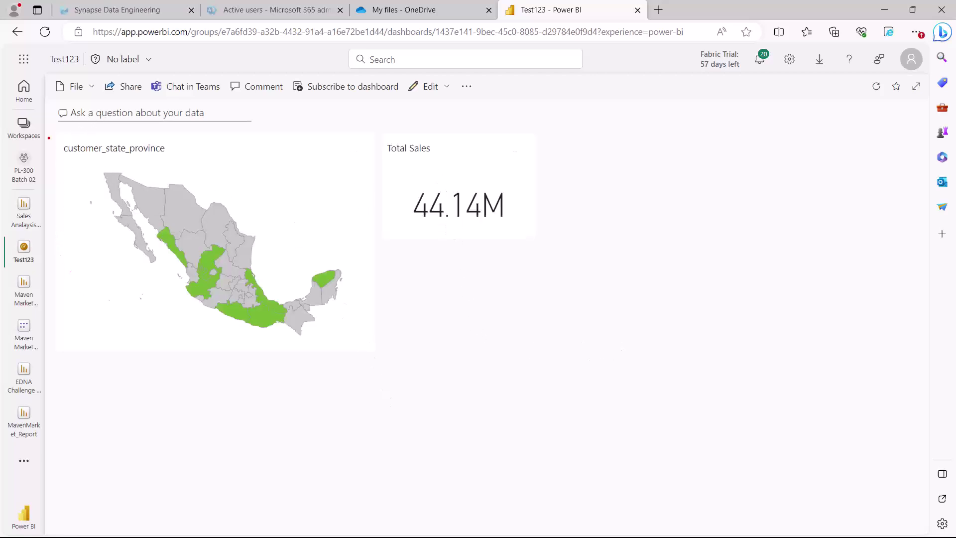
mouse_move(46, 129)
mouse_down()
mouse_move(497, 200)
mouse_move(558, 343)
mouse_move(552, 370)
mouse_up()
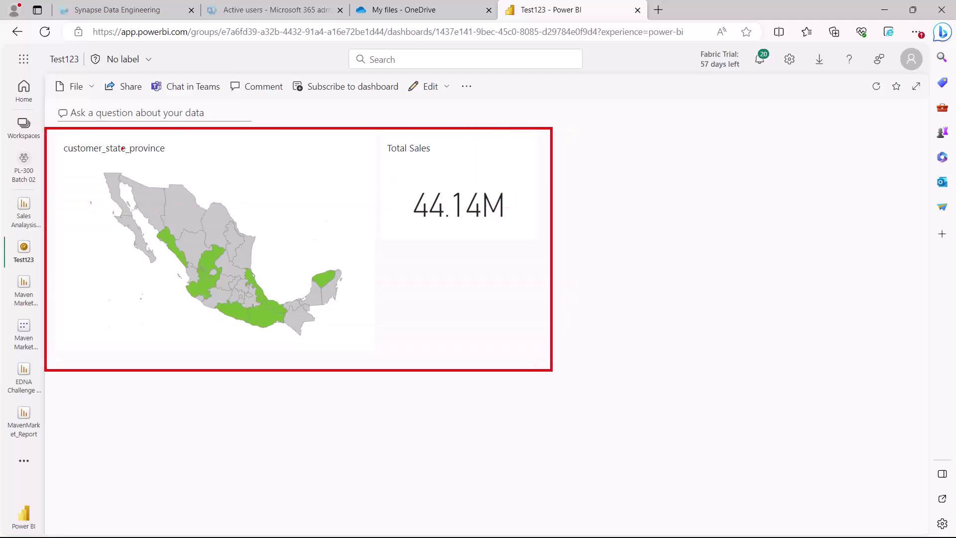
drag(60, 159, 179, 169)
drag(386, 156, 462, 154)
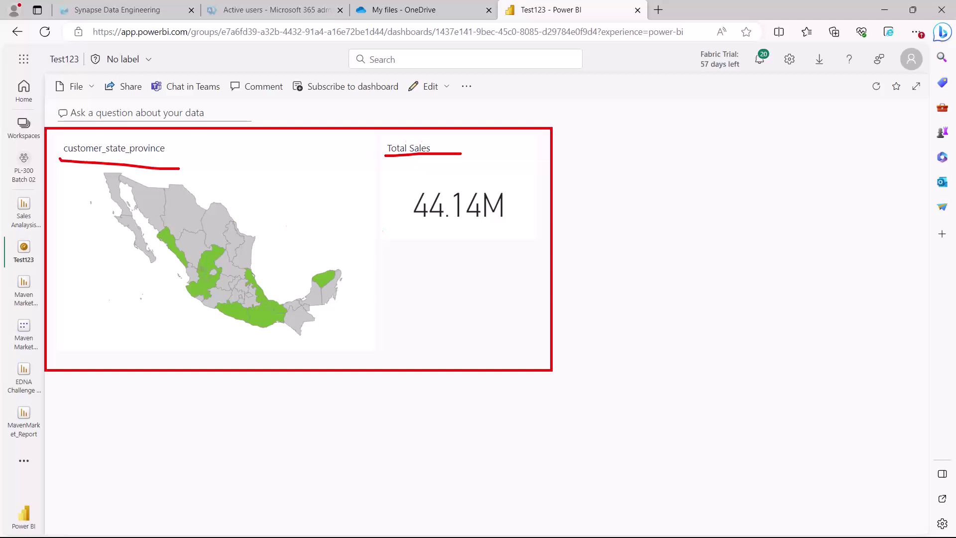
key(Escape)
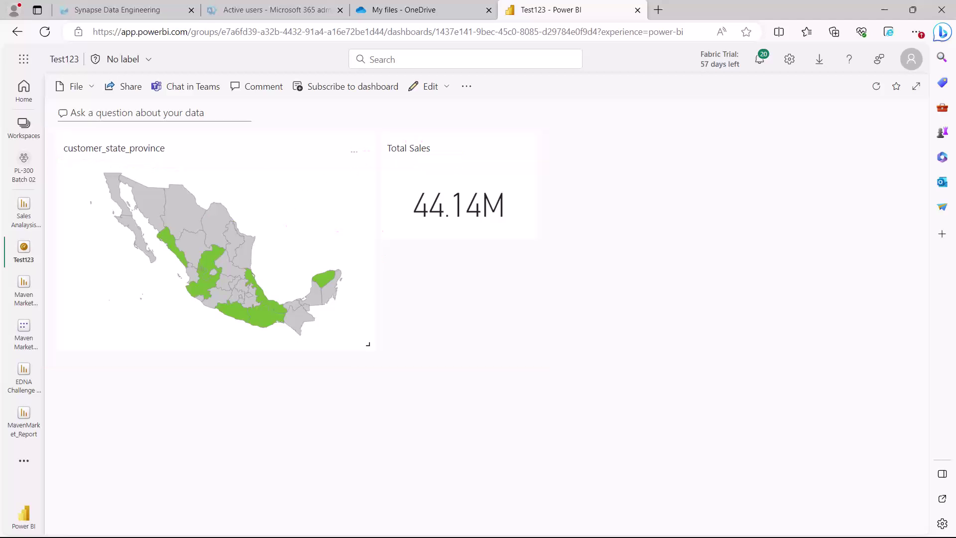
Open the Sales Analaysis RLS report for editing from its Total Sales tile, pin the whole page live to the existing Test123 dashboard and go there.
click(447, 181)
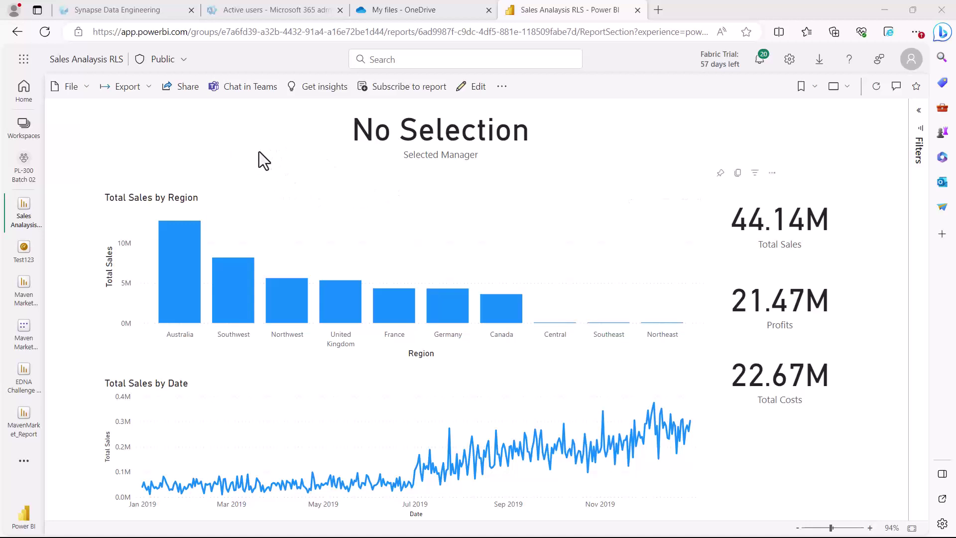
click(472, 86)
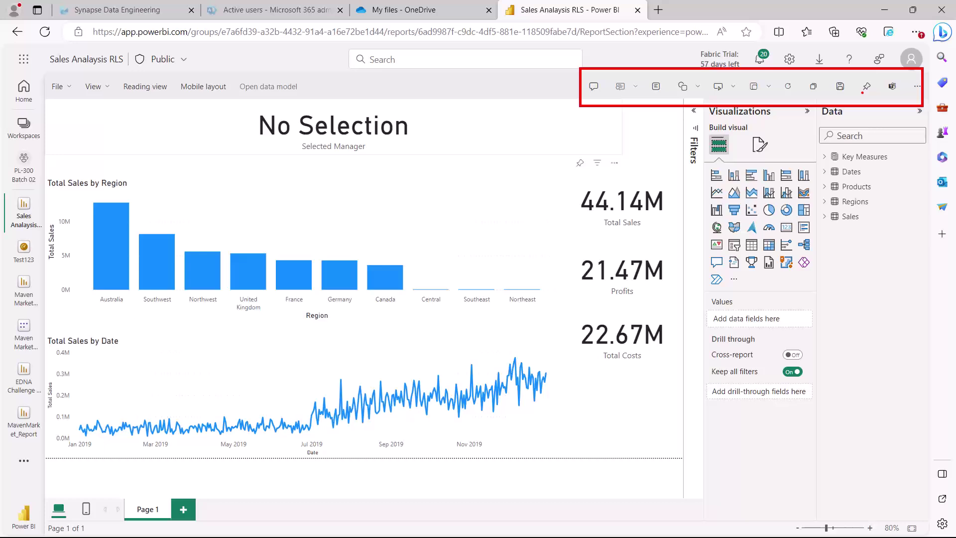
click(868, 90)
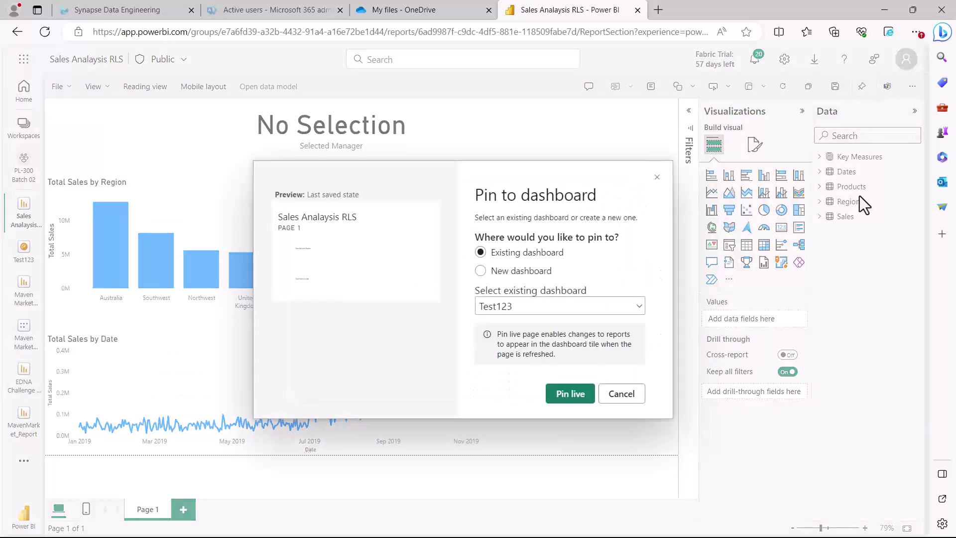
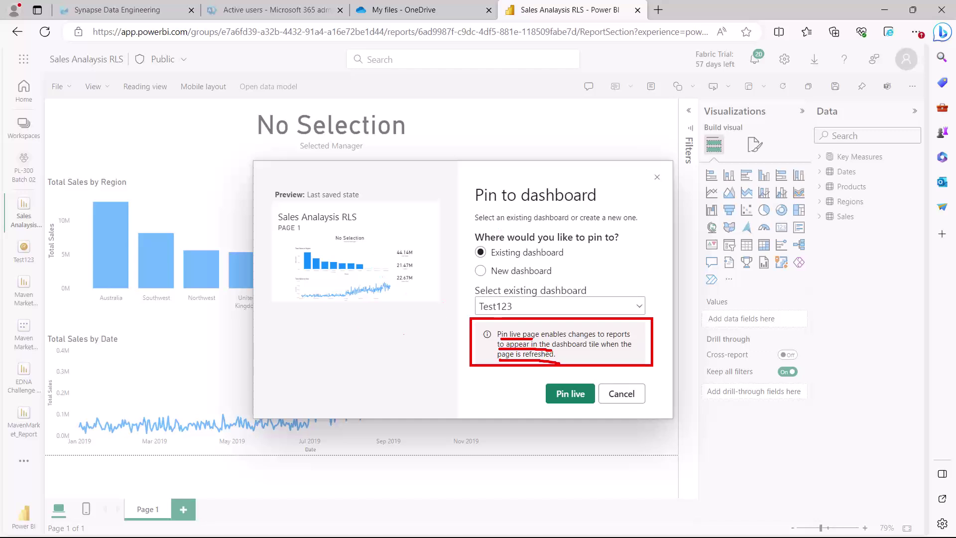
key(Escape)
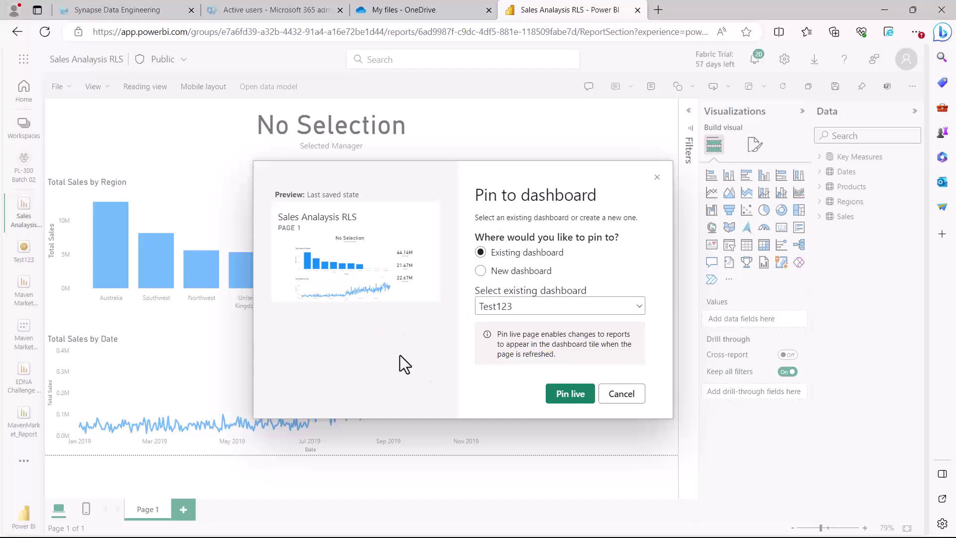
click(564, 398)
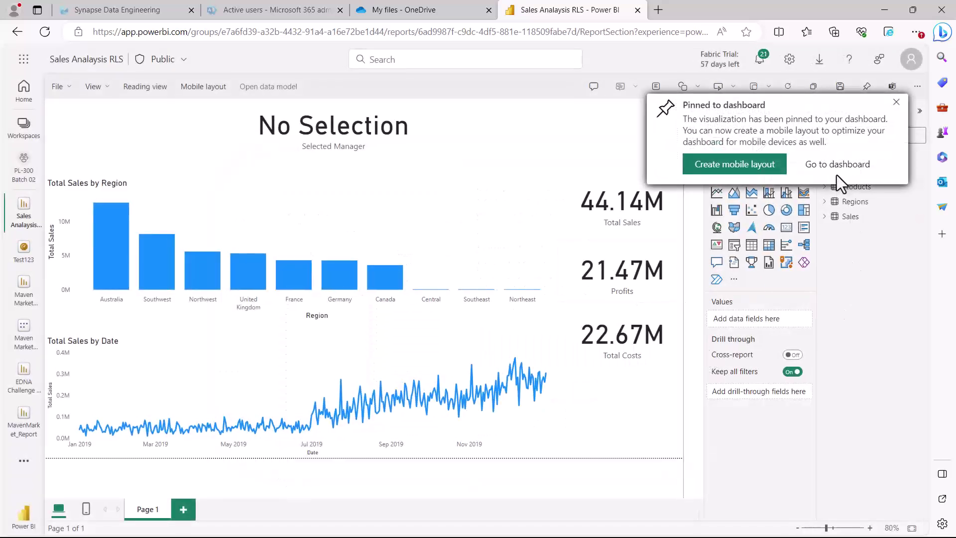
click(837, 170)
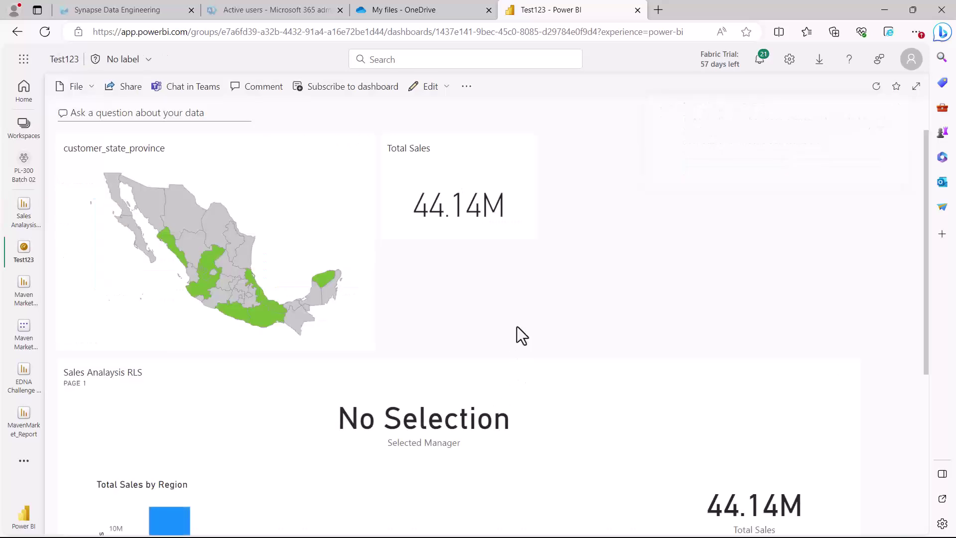
Review the pinned live report page on the dashboard and test its interactivity by selecting the Germany bar and clearing the selection.
scroll(517, 333, down, 5)
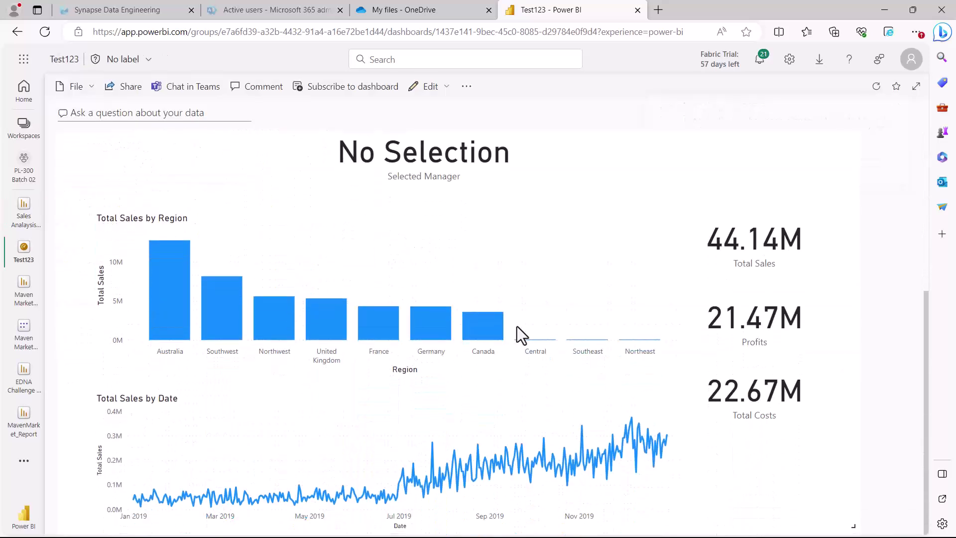
scroll(517, 329, up, 5)
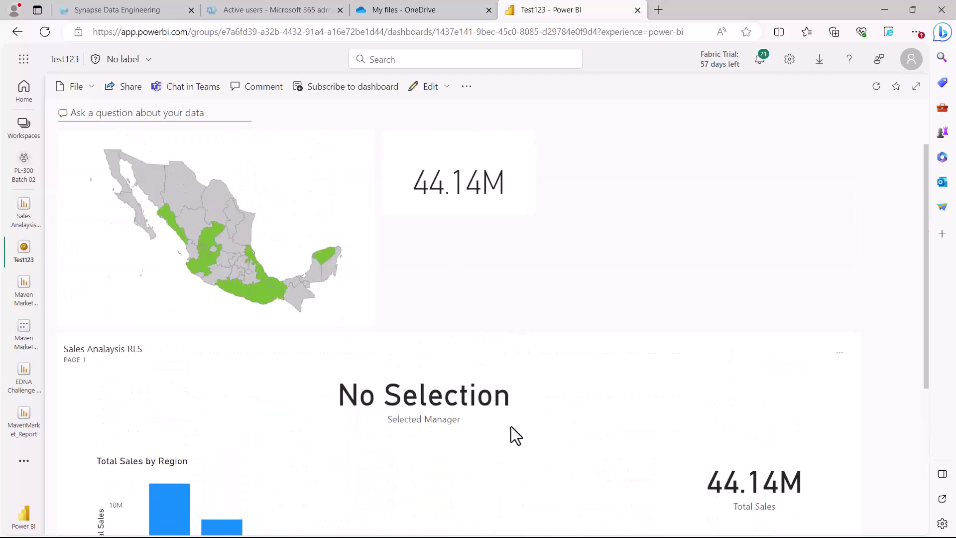
scroll(455, 428, down, 1)
scroll(455, 428, down, 4)
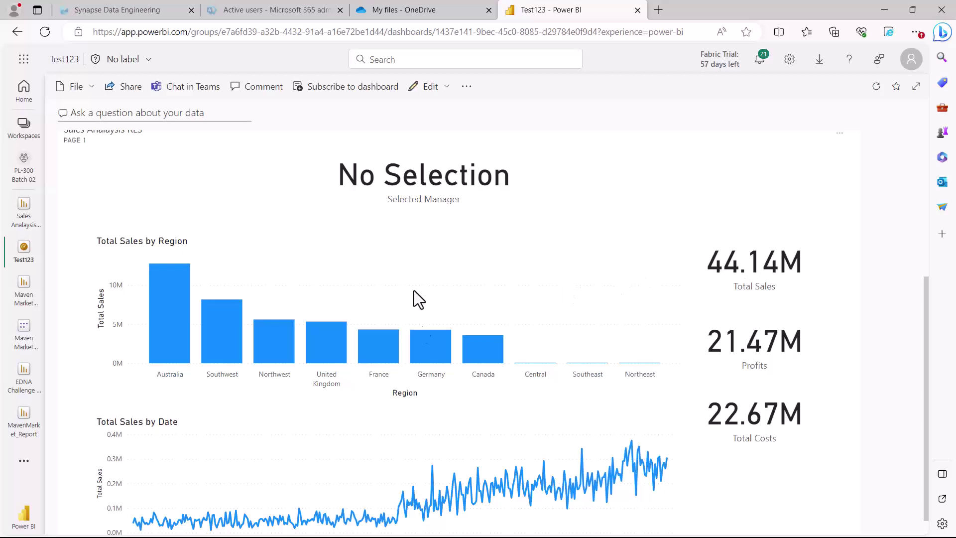
click(436, 350)
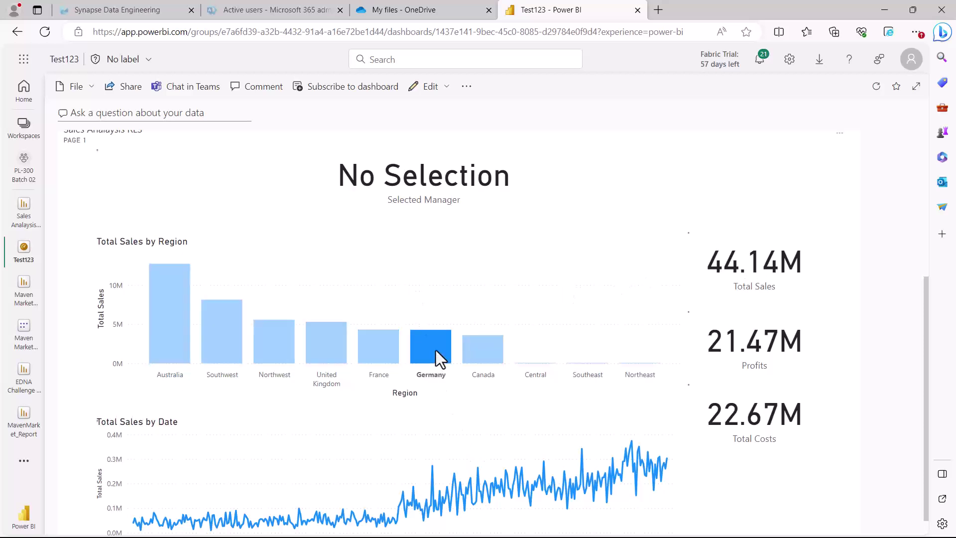
click(652, 333)
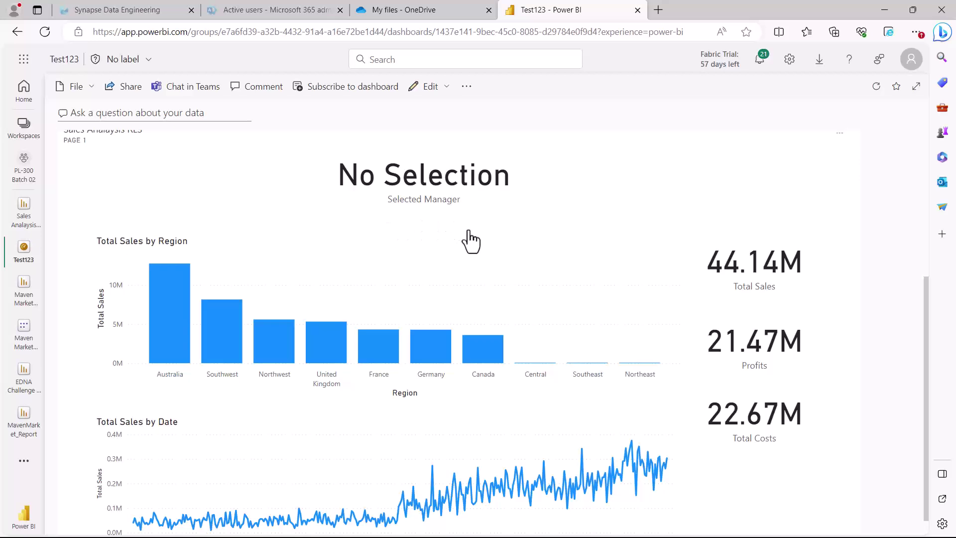
Open the source report of the Mexico map tile, and return to the Test123 dashboard through the PL-300 Batch 02 workspace.
scroll(448, 366, up, 4)
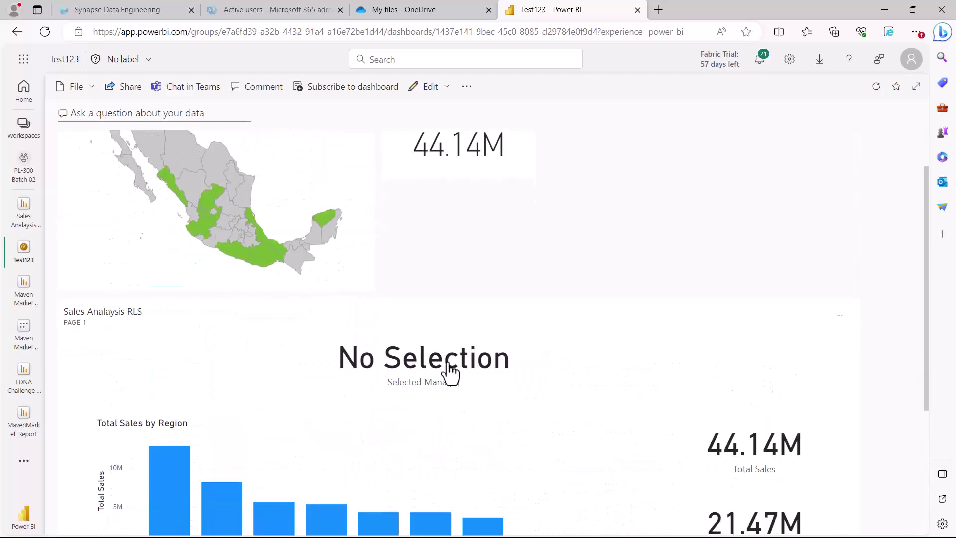
scroll(448, 373, down, 2)
scroll(449, 370, up, 2)
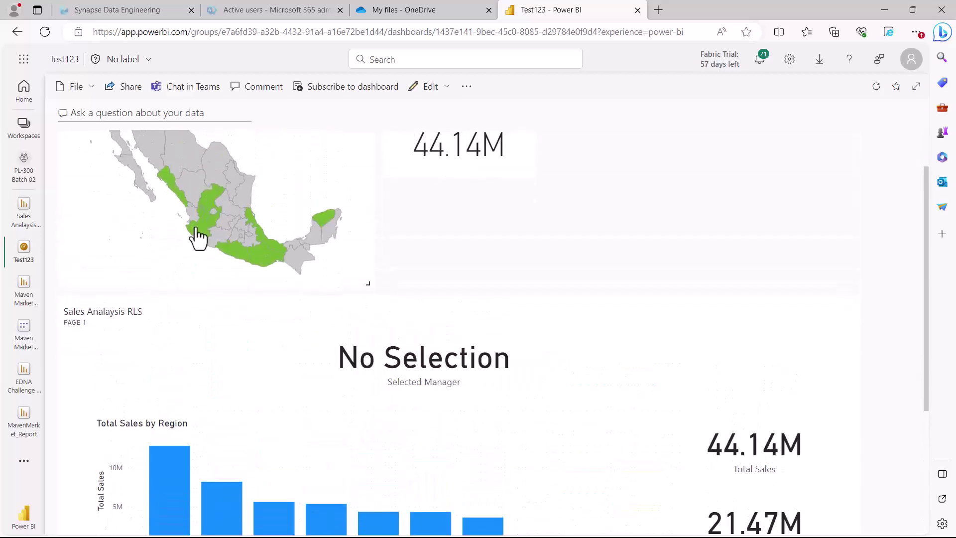
click(198, 237)
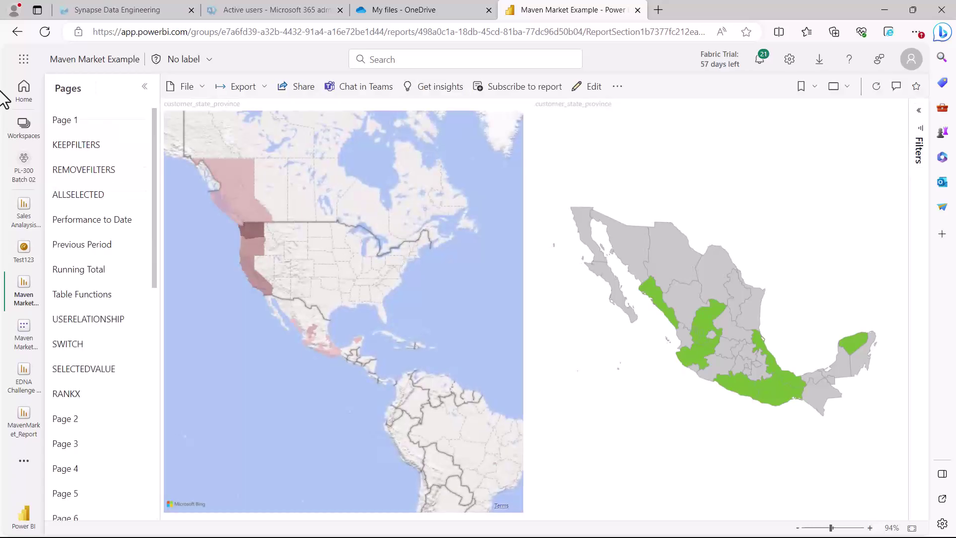
click(24, 173)
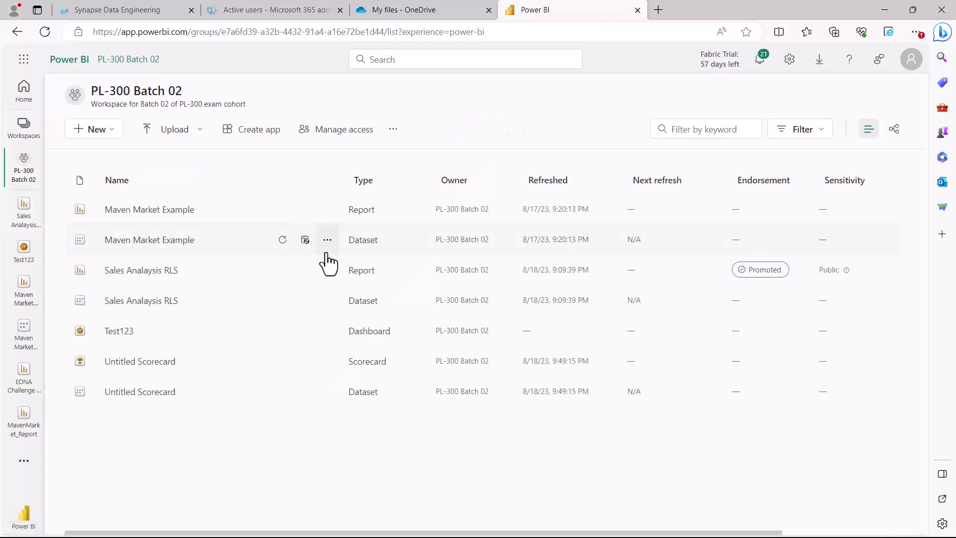
click(123, 330)
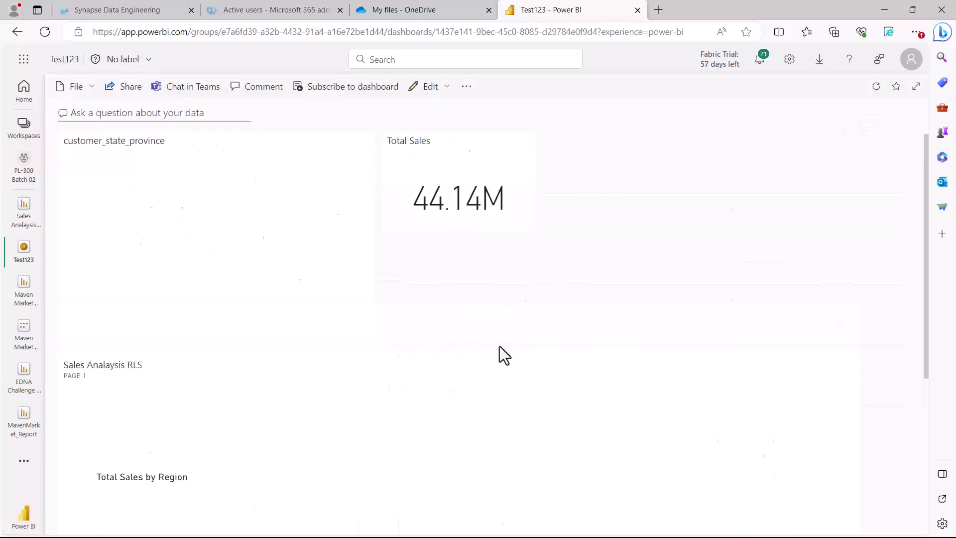
Cross-filter the live Sales Analaysis RLS page by the Australia region and by Northwest, clearing each selection.
scroll(500, 349, down, 5)
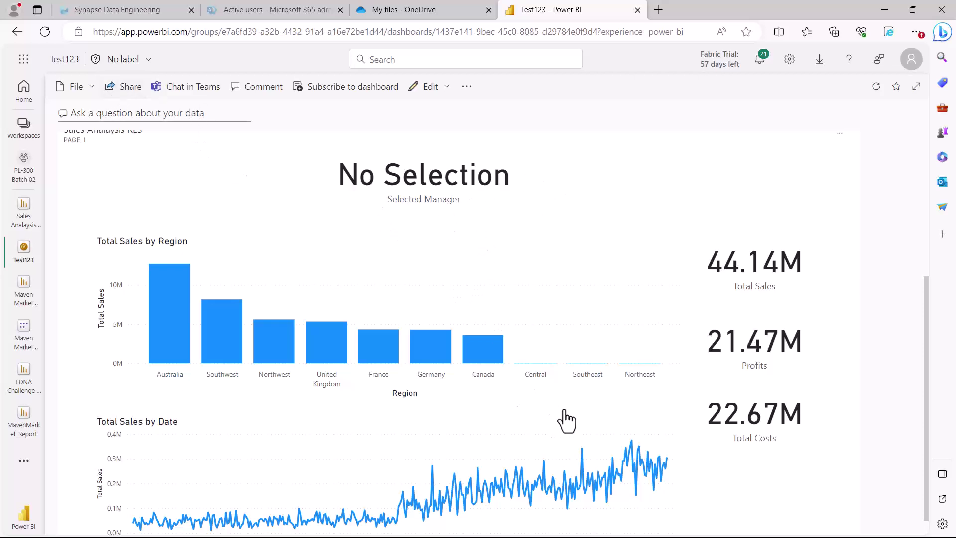
scroll(437, 301, down, 1)
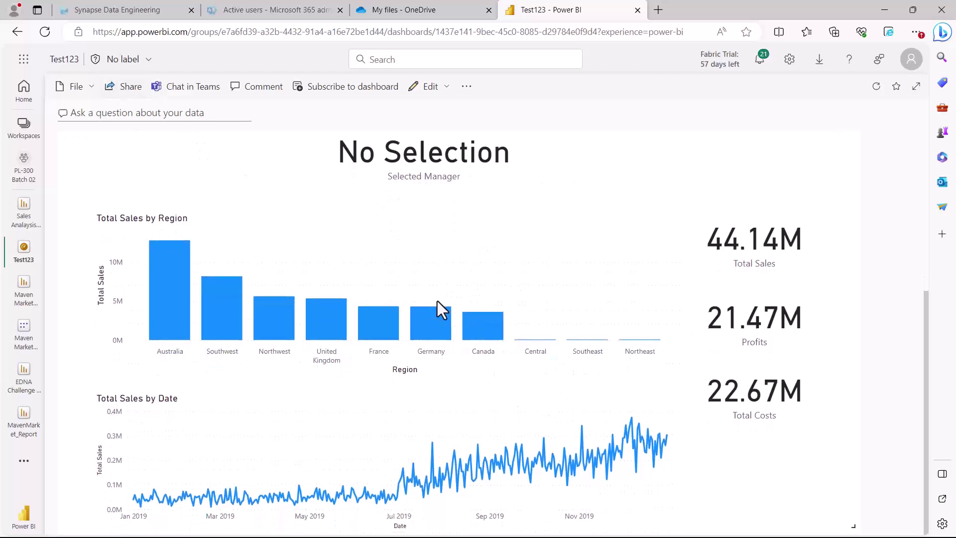
click(174, 303)
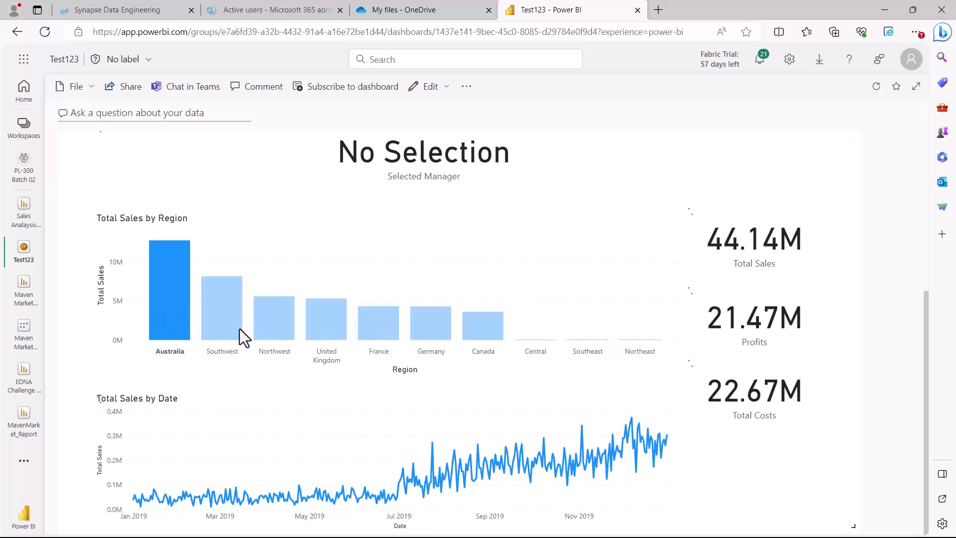
click(178, 310)
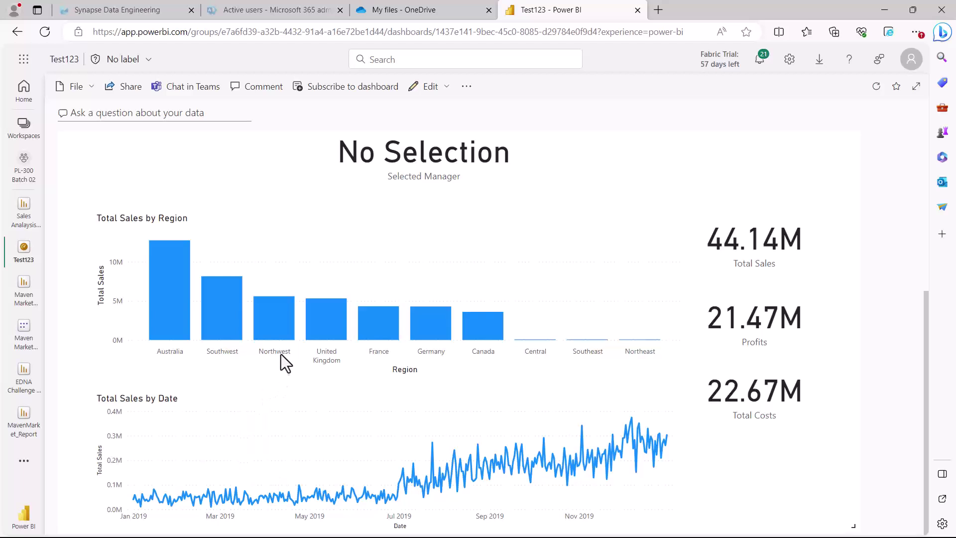
click(280, 320)
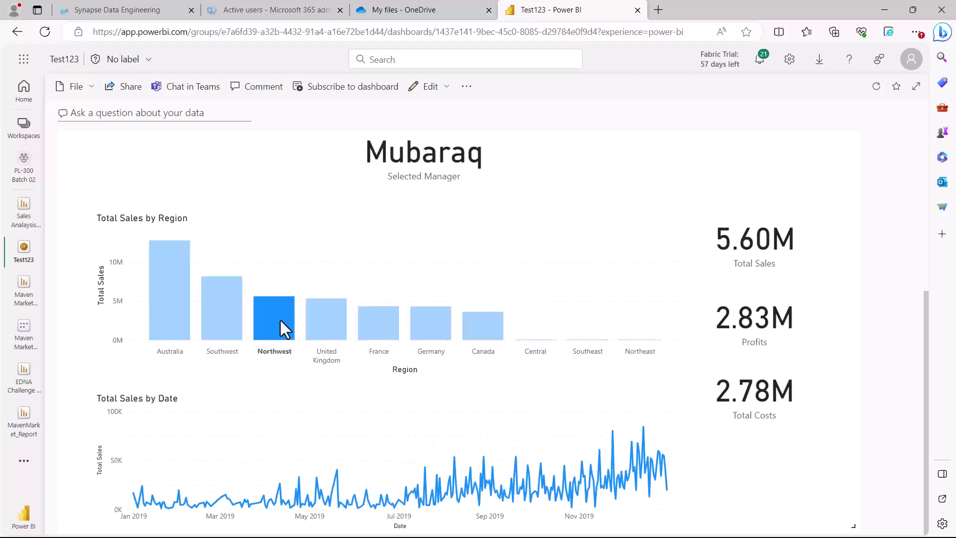
click(281, 320)
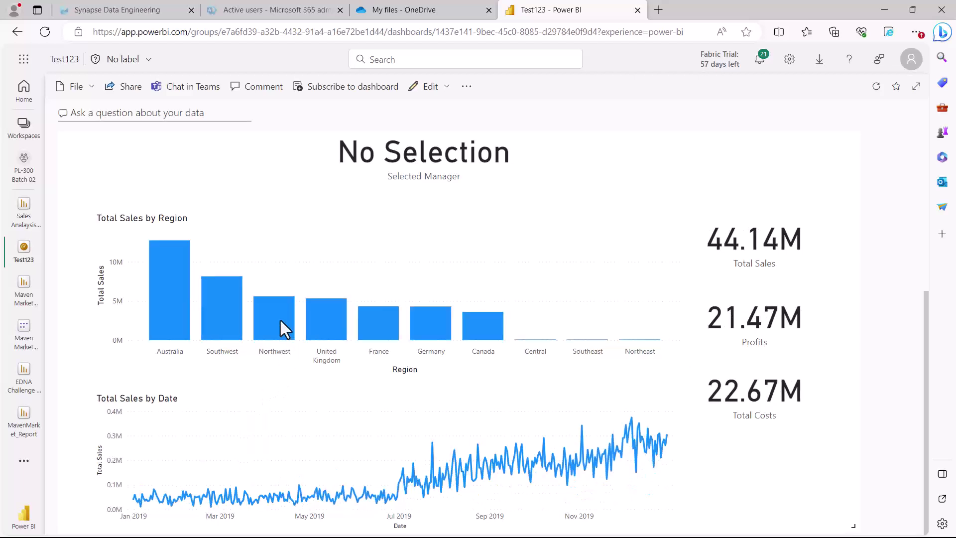
scroll(280, 320, up, 5)
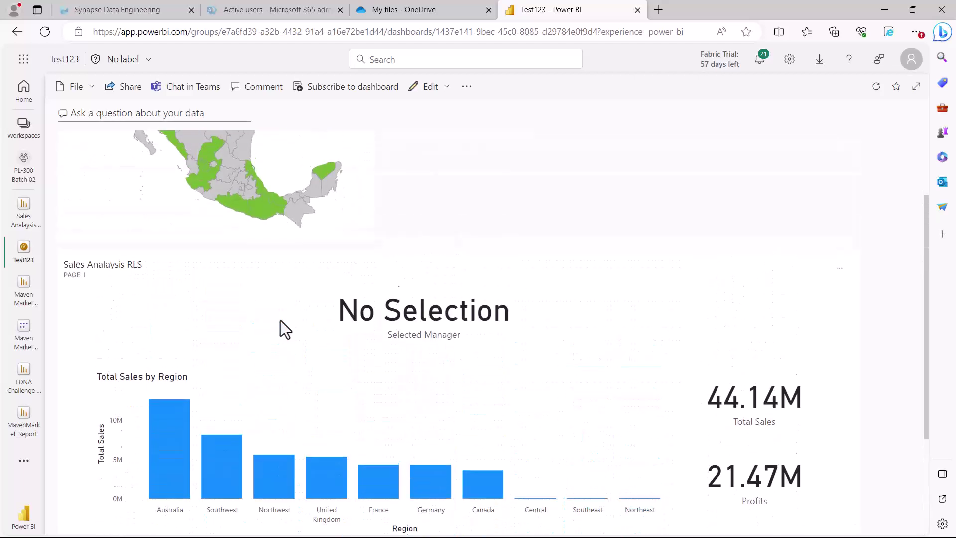